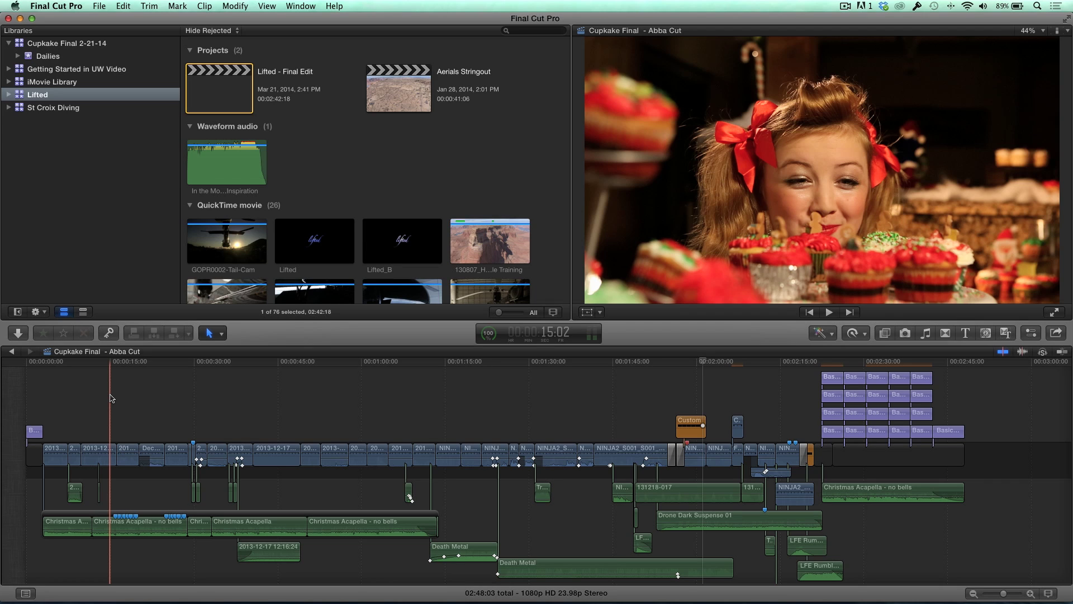
# Show the Timeline Index for the Cupkake Final - Abba Cut project with Command-Shift-2.
pyautogui.press('super+shift+2')
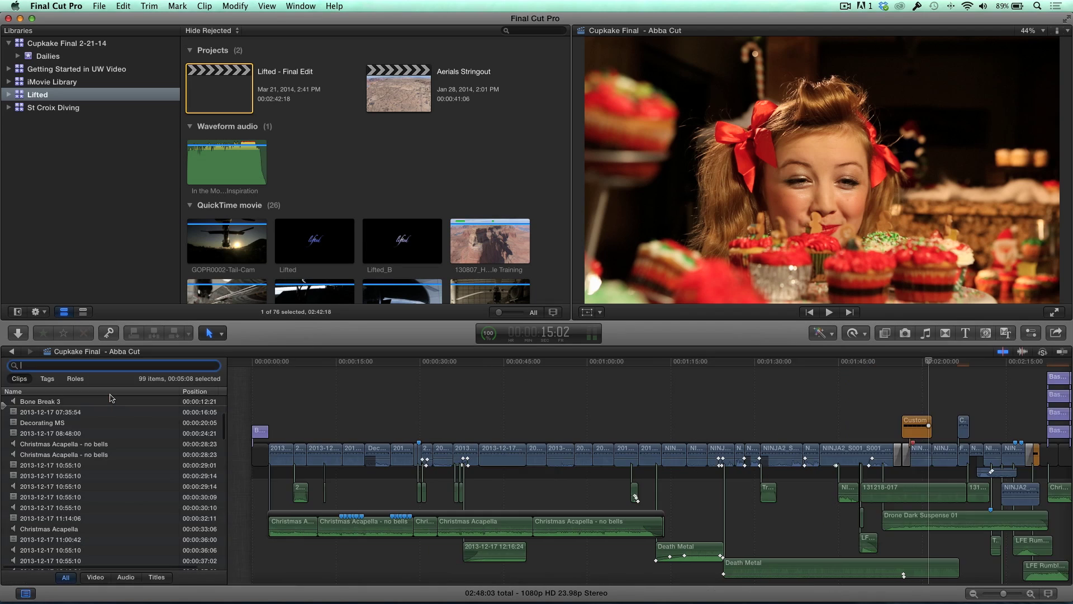
# Filter the index to the 22 titles, select the opening Cupkake title, and widen the name column.
pyautogui.scroll(-10, 156, 313)
pyautogui.scroll(7, 147, 355)
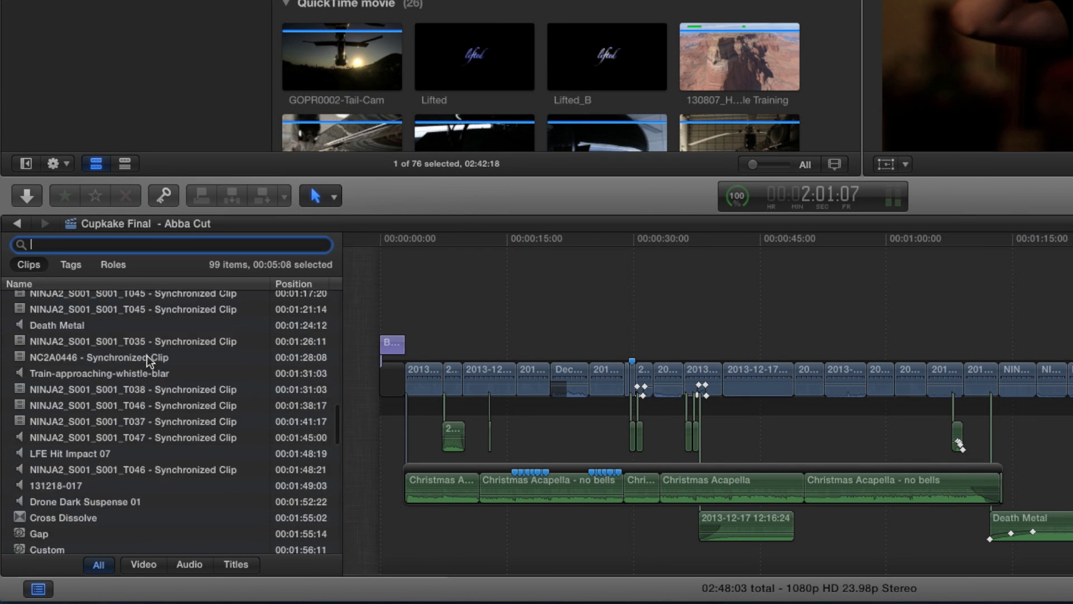
pyautogui.scroll(1, 147, 355)
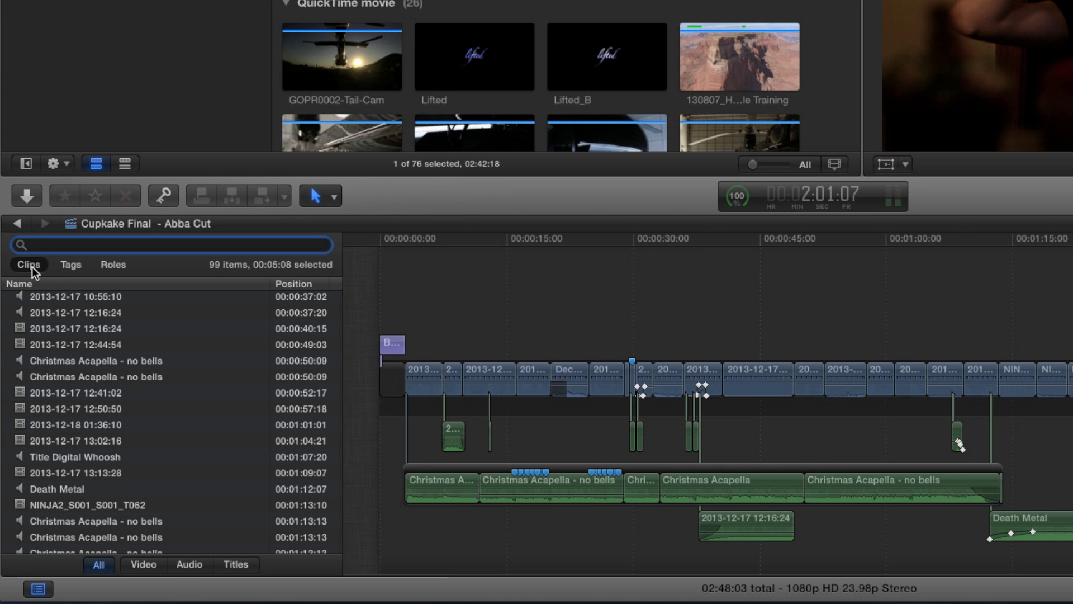
pyautogui.click(246, 564)
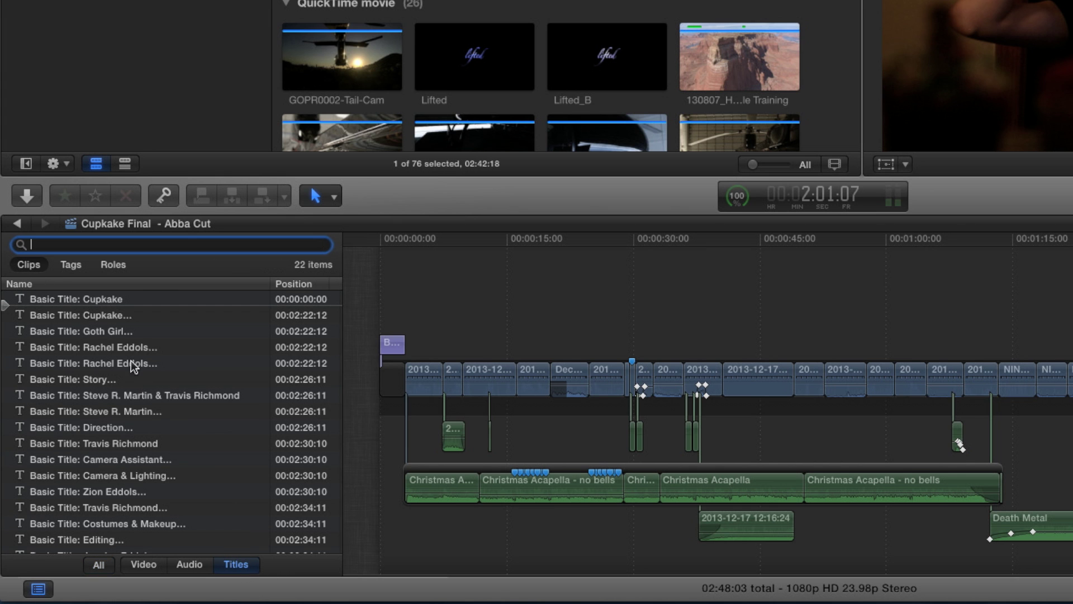
pyautogui.click(87, 301)
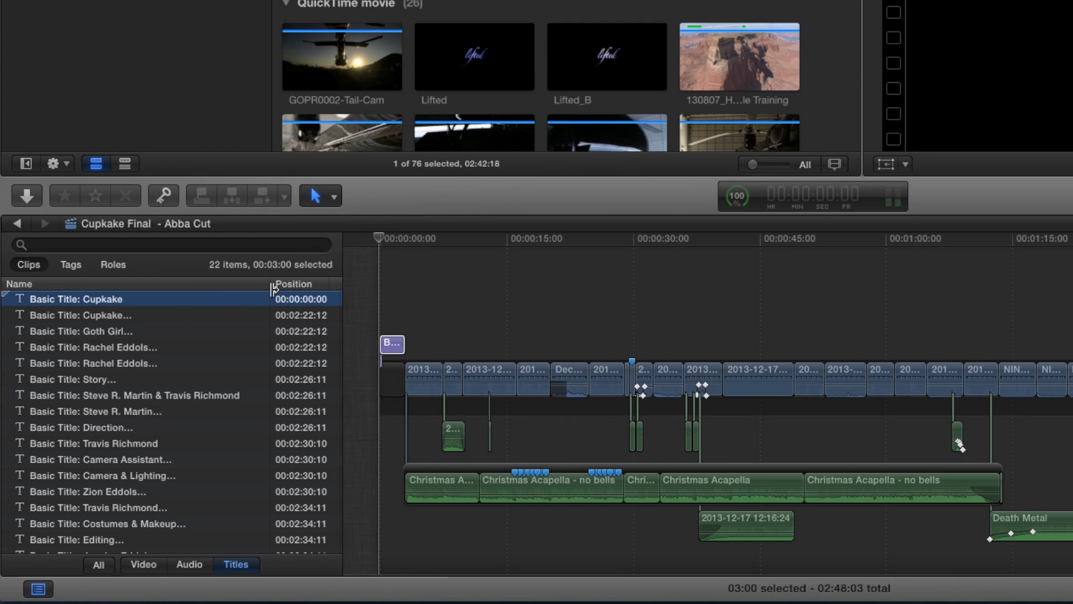
pyautogui.moveTo(272, 288); pyautogui.dragTo(288, 288)
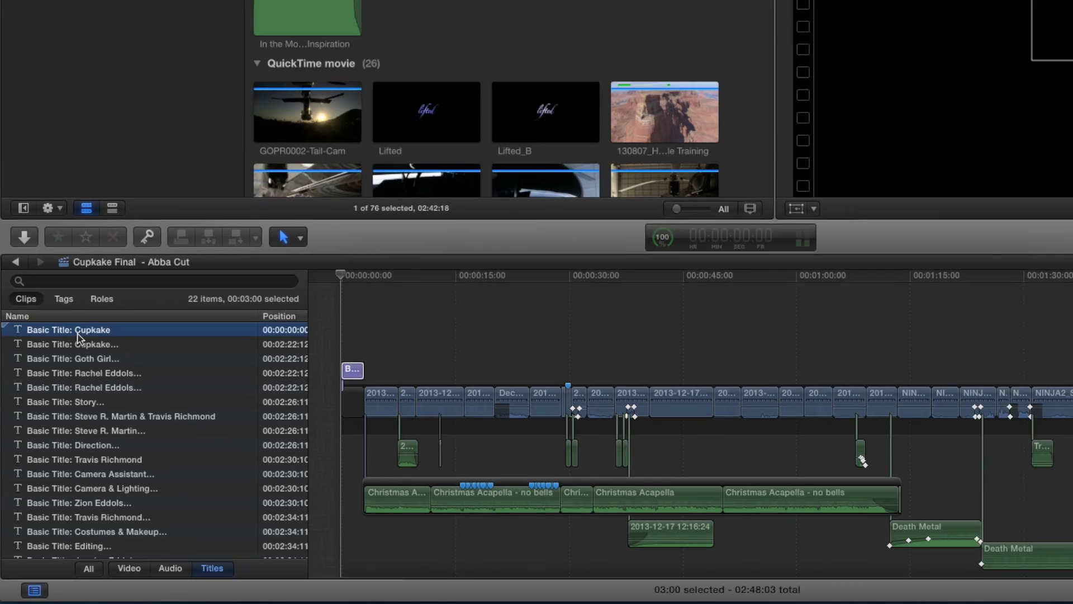
# Play from the Cupkake title, then play the credit titles from 2:22:12 to 2:23:23.
pyautogui.press('space')
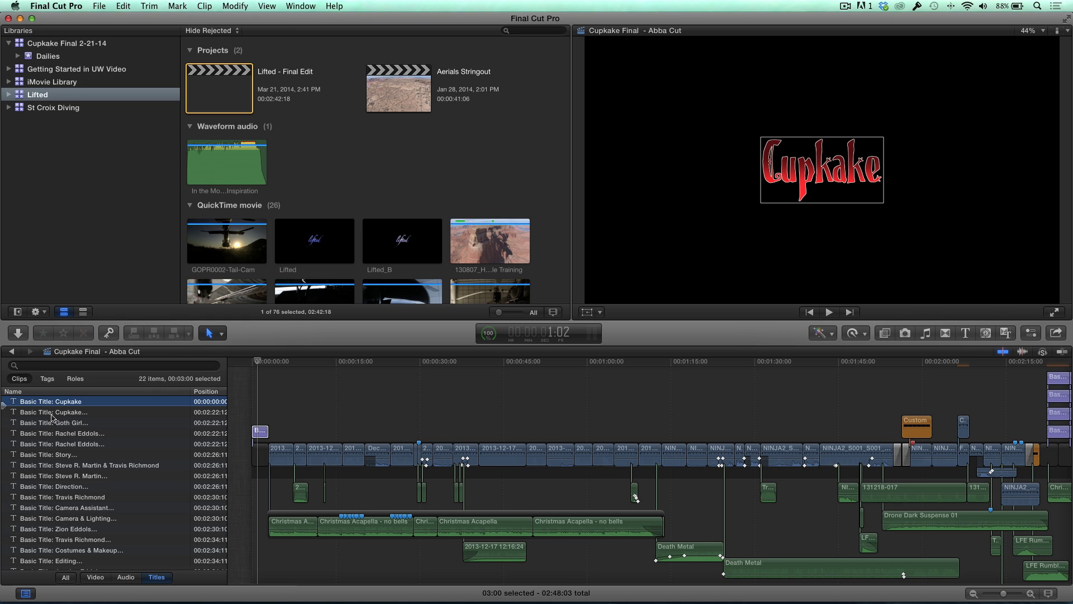
pyautogui.click(51, 415)
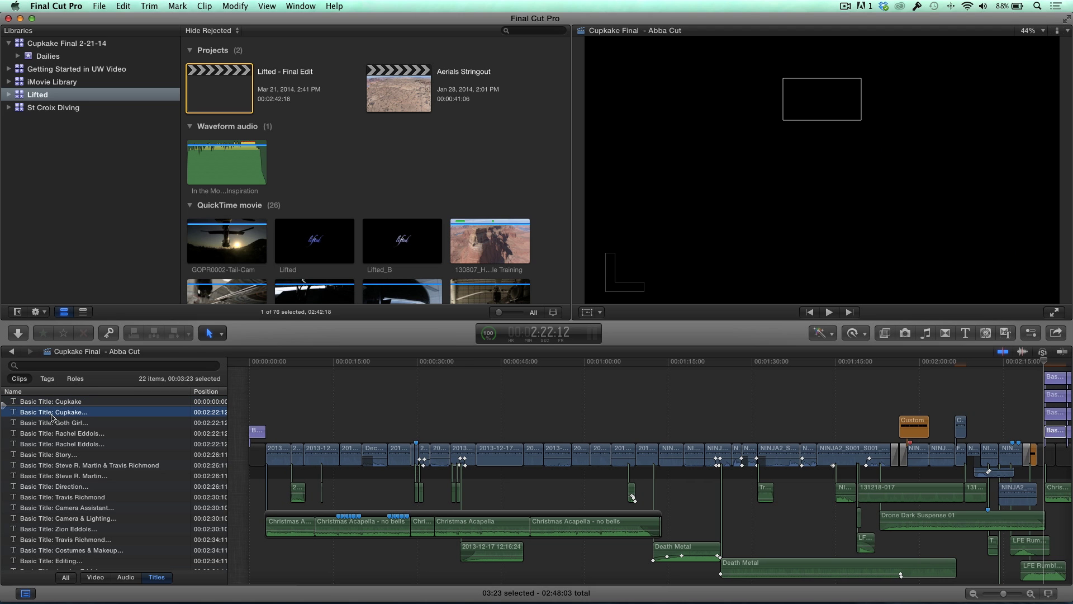
pyautogui.press('space')
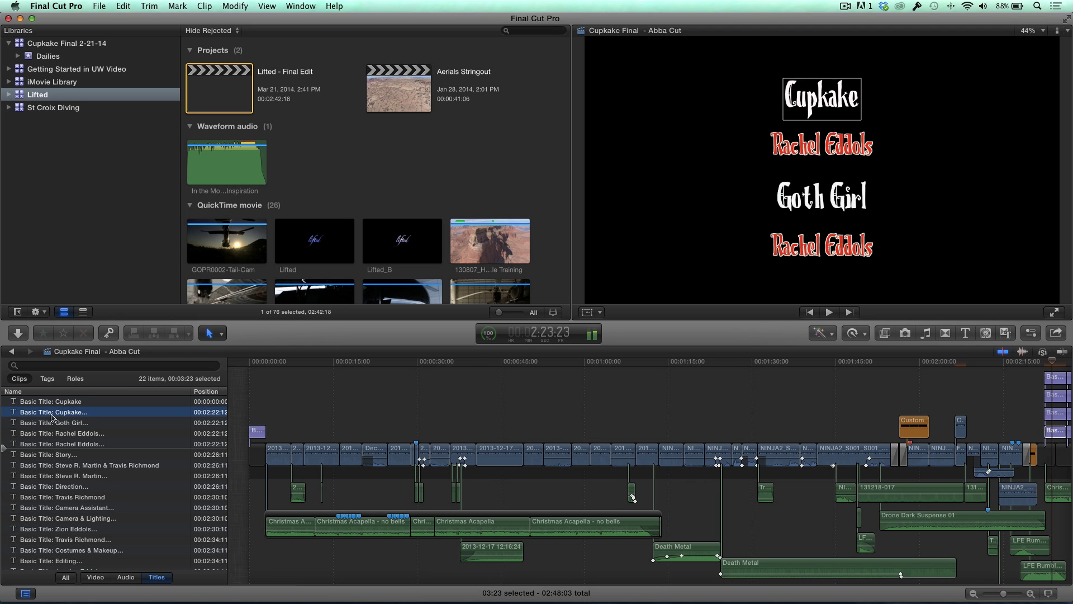
pyautogui.press('space')
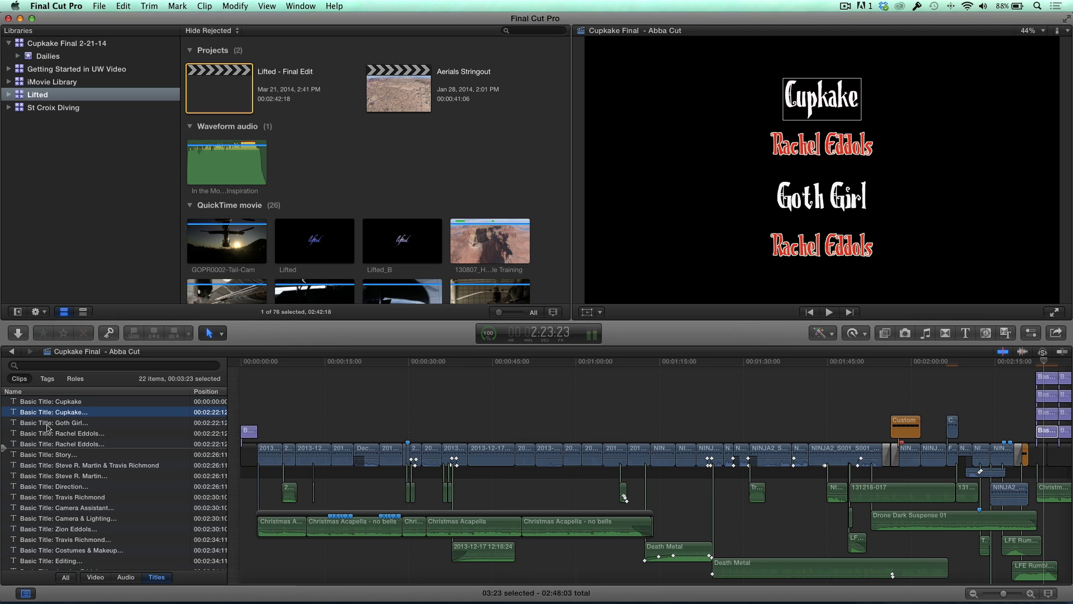
pyautogui.click(48, 424)
pyautogui.click(47, 434)
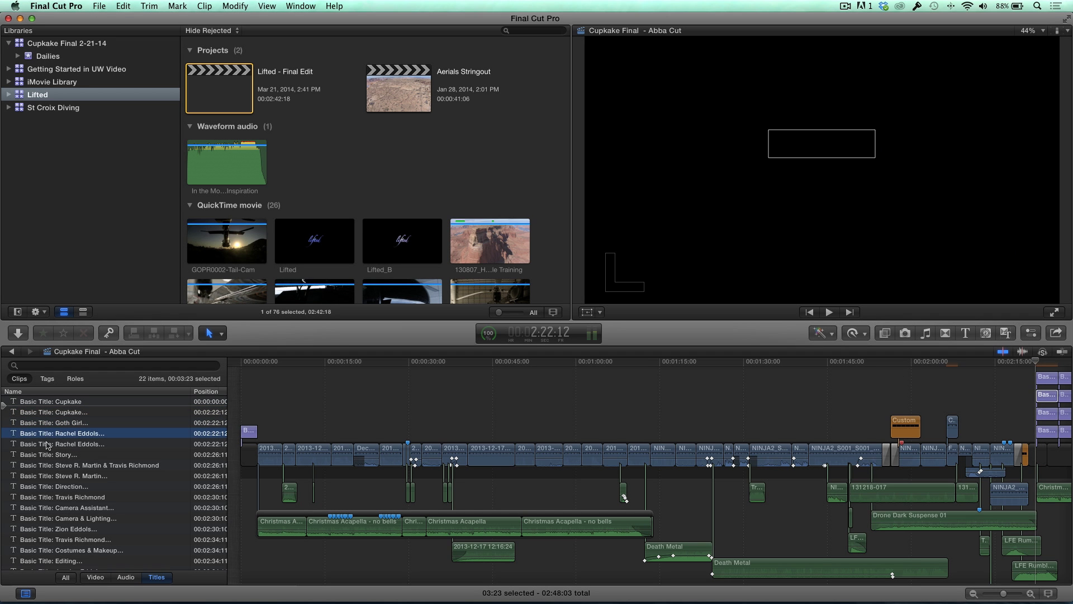
pyautogui.click(48, 445)
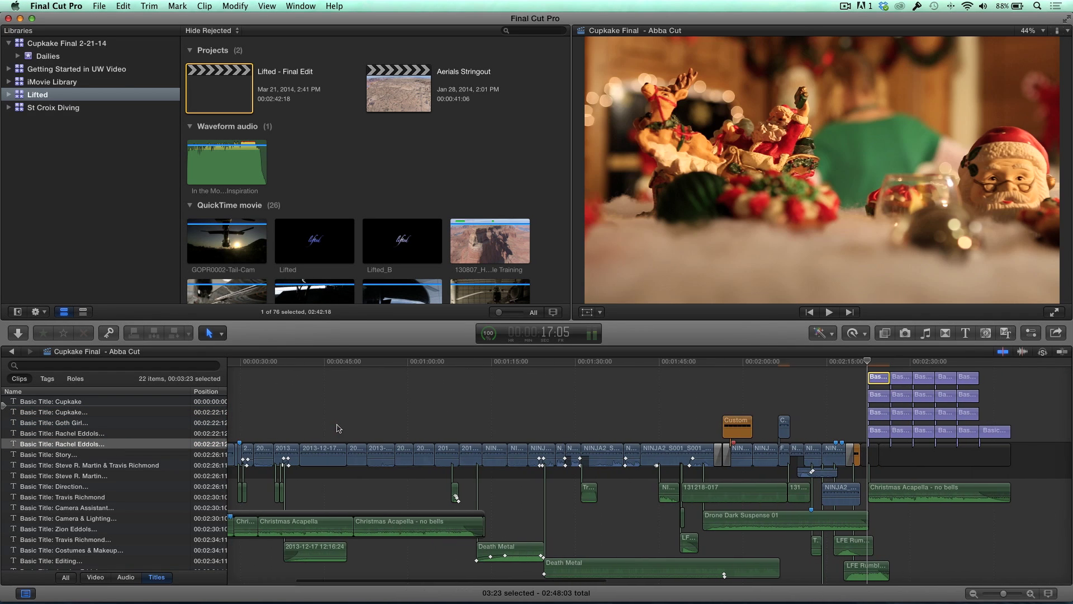
pyautogui.click(70, 456)
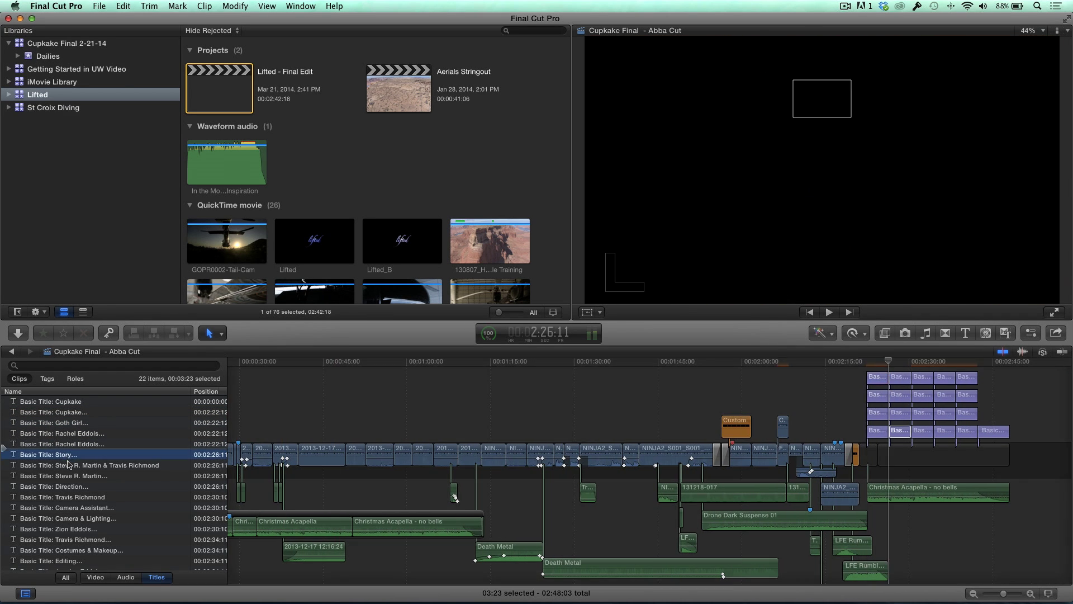
pyautogui.click(68, 465)
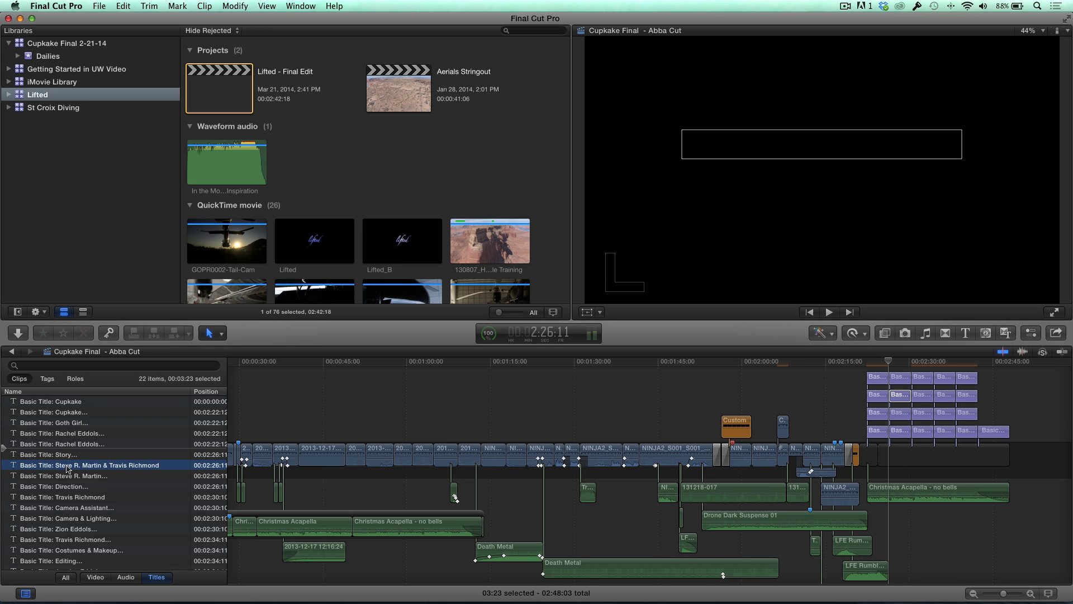
pyautogui.click(63, 435)
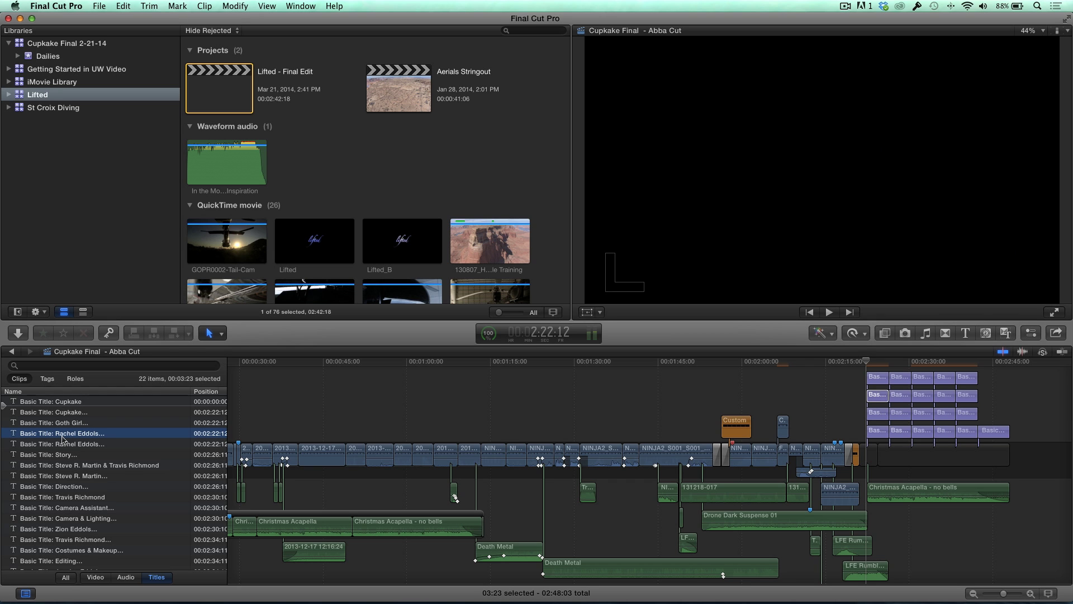
pyautogui.press('space')
pyautogui.press('space')
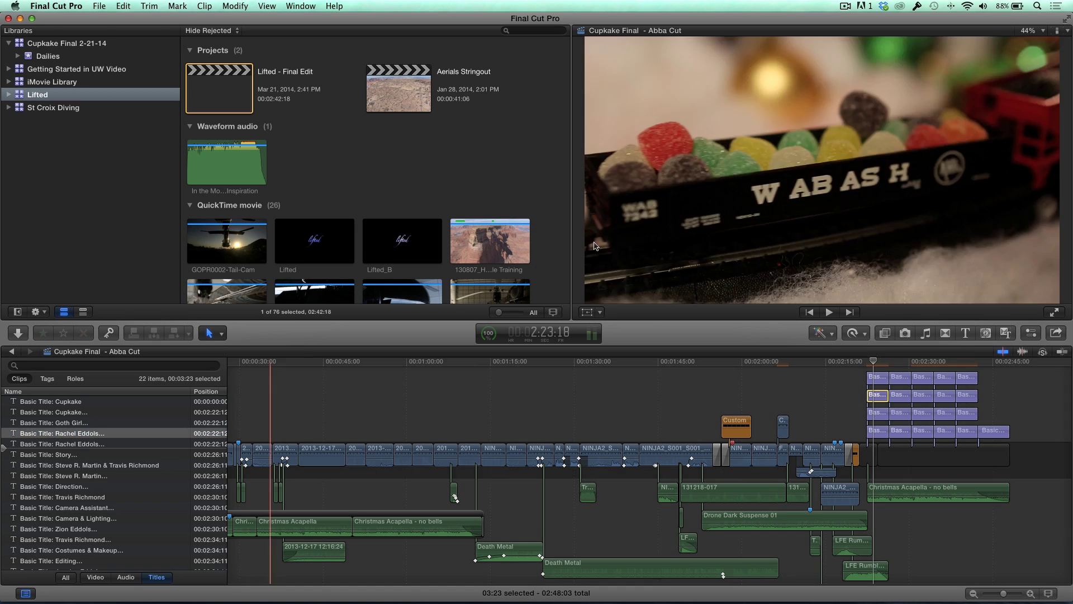
pyautogui.click(805, 146)
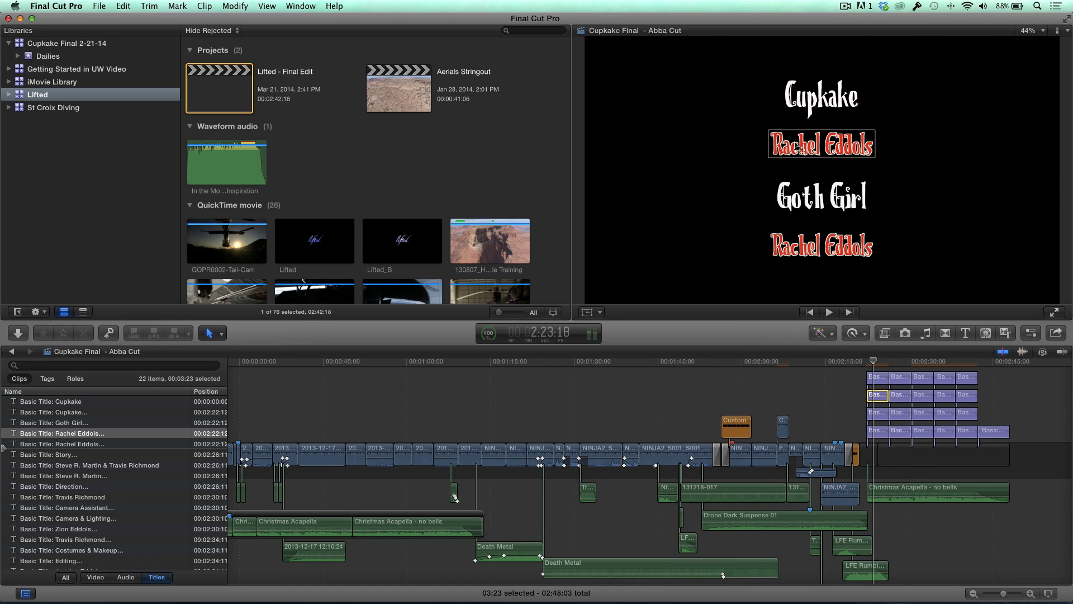
pyautogui.doubleClick(829, 147)
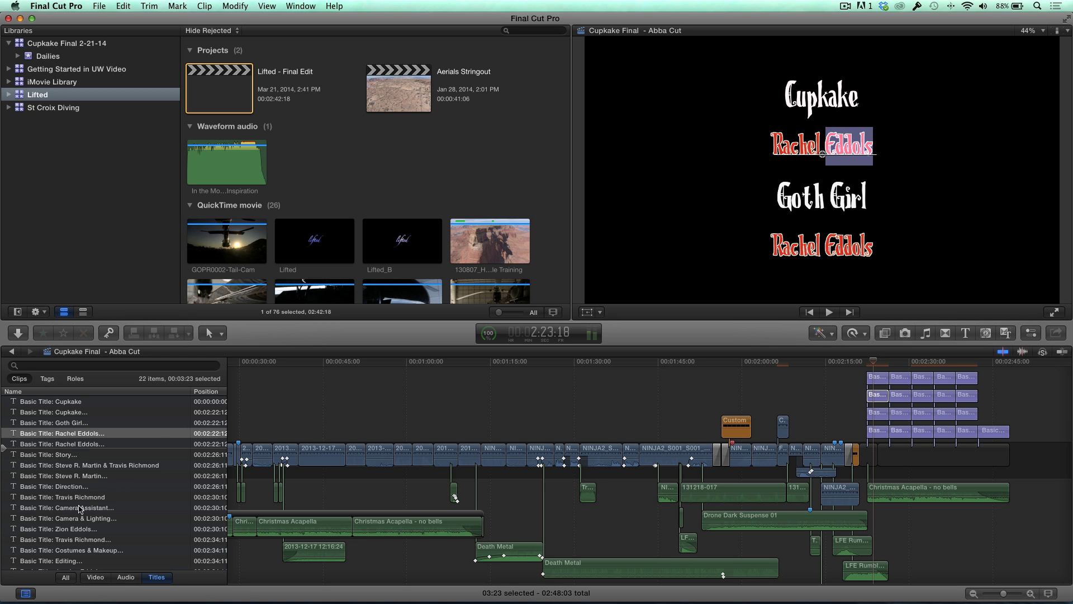
# Jump to the Zion Eddols title, play it, and select its text in the viewer.
pyautogui.click(71, 530)
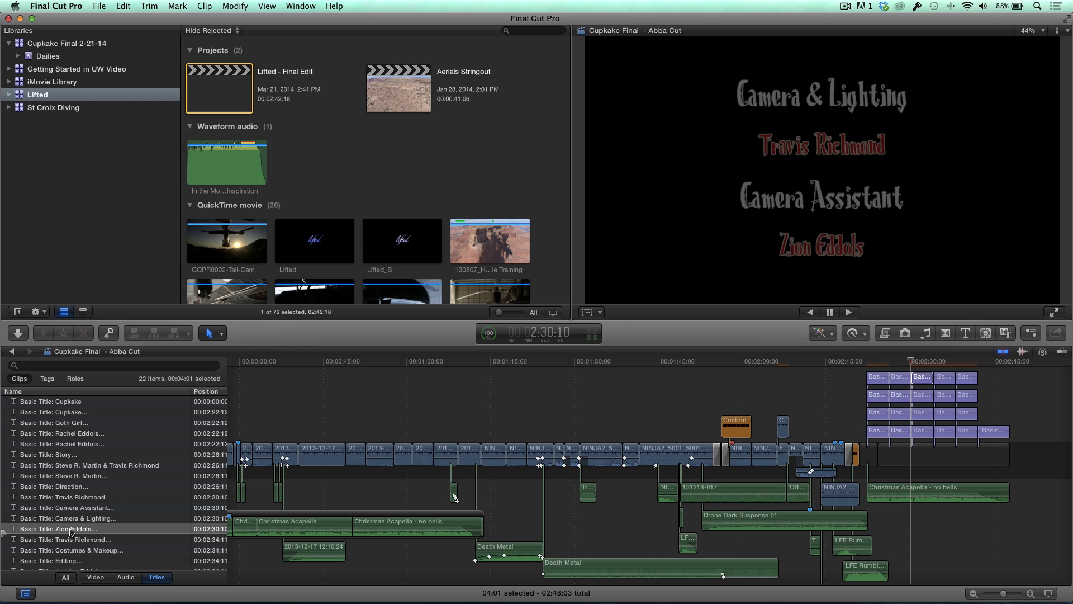
pyautogui.press('space')
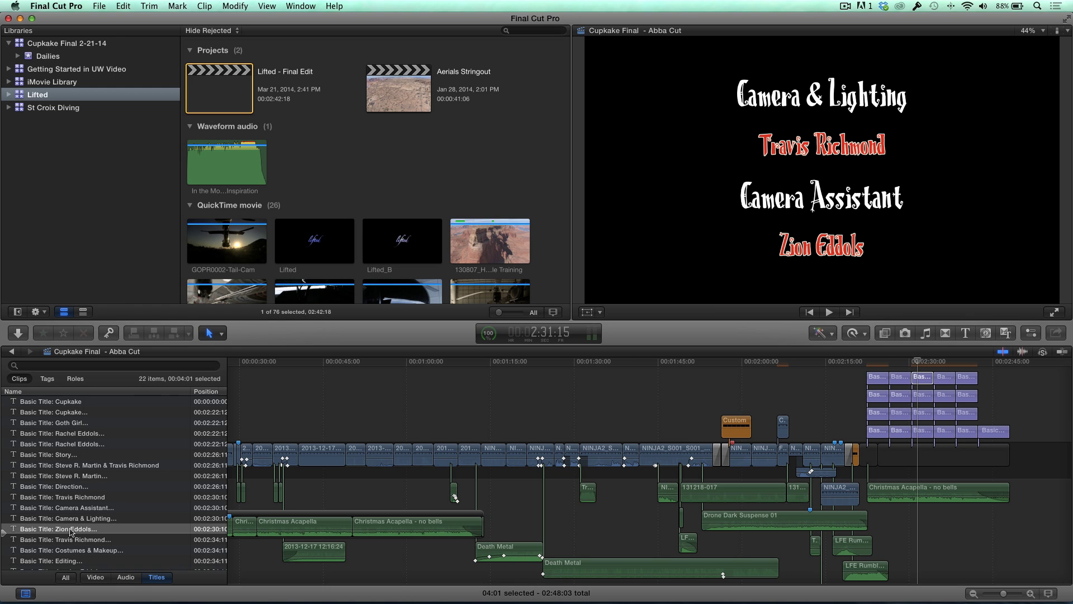
pyautogui.click(819, 246)
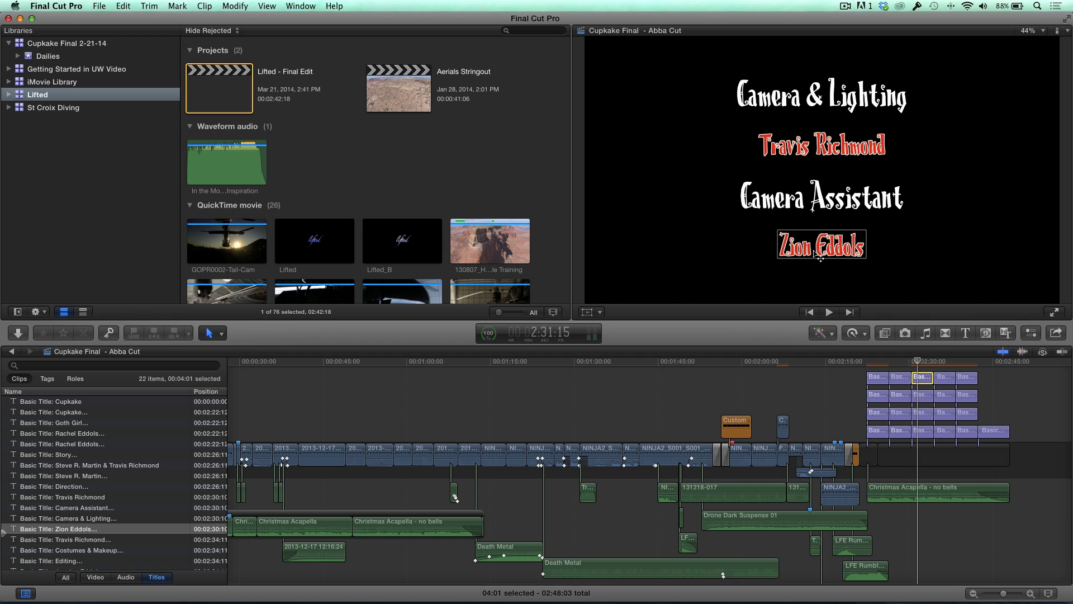
# Open Edit > Find and Replace Title Text and clear both the search and replacement fields.
pyautogui.click(123, 6)
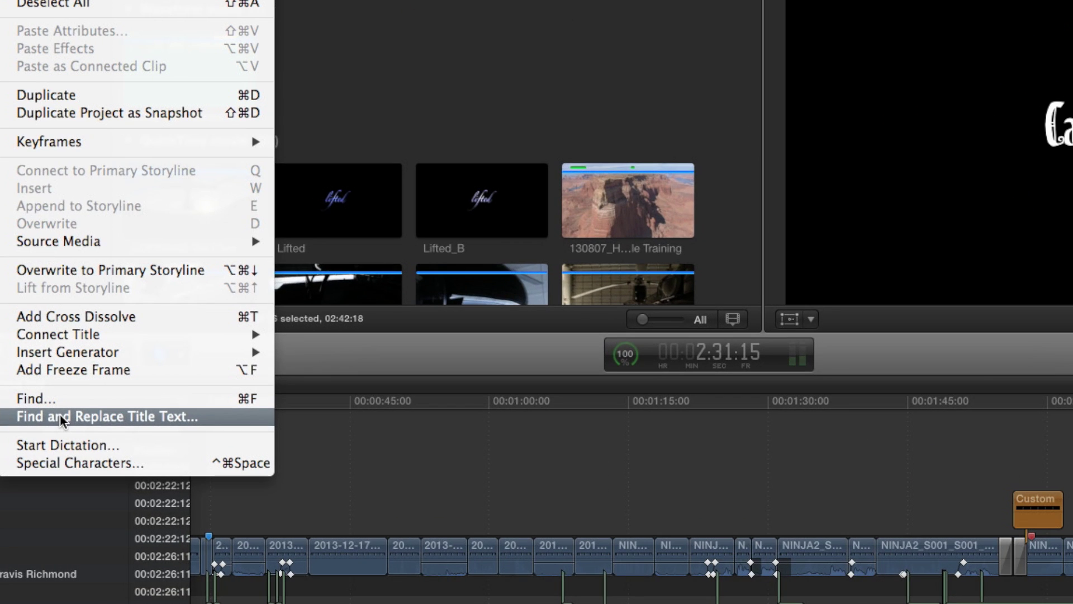
pyautogui.click(59, 416)
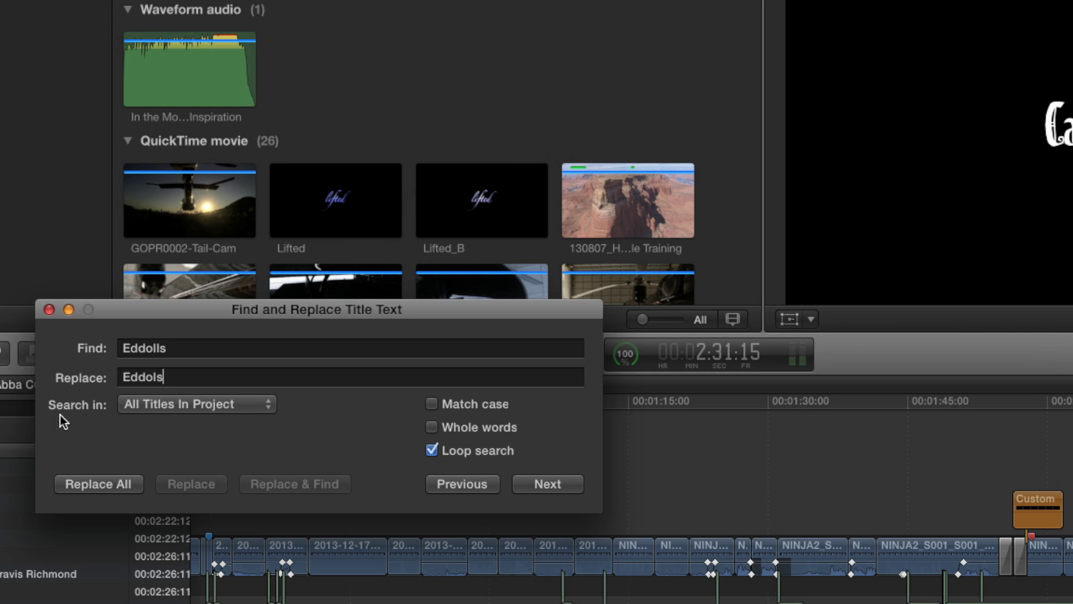
pyautogui.press('BackSpace')
pyautogui.moveTo(277, 316); pyautogui.dragTo(391, 290)
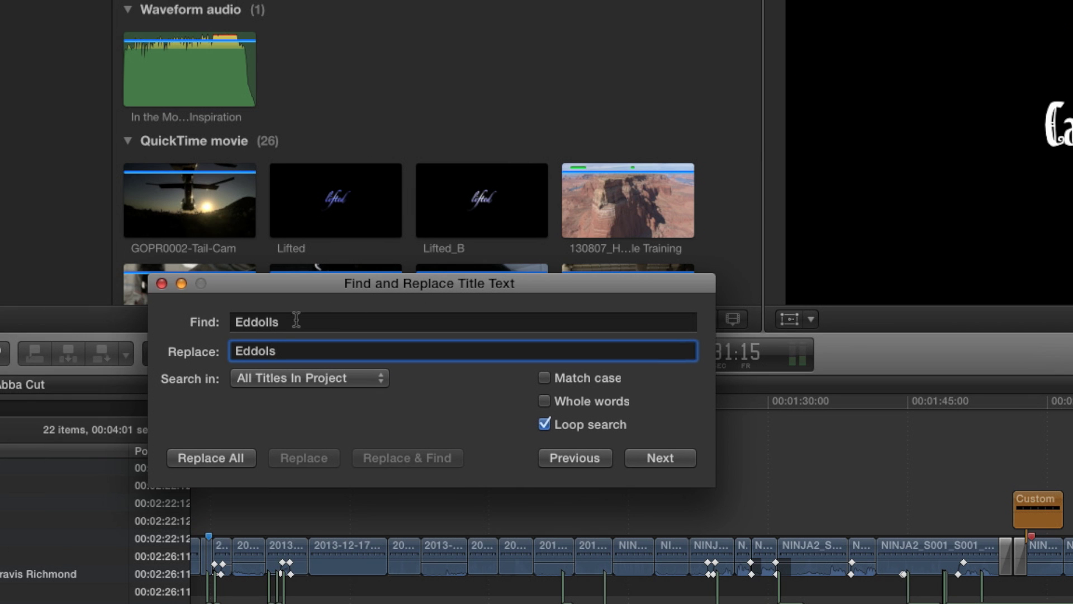
pyautogui.click(308, 318)
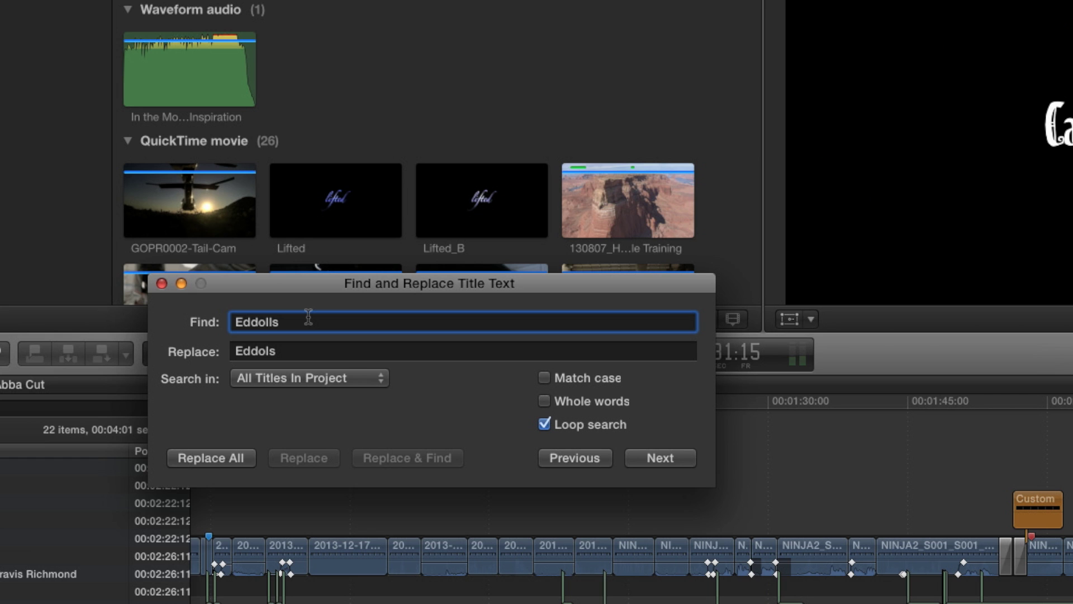
pyautogui.moveTo(306, 318); pyautogui.dragTo(144, 314)
pyautogui.press('BackSpace')
pyautogui.press('Tab')
pyautogui.press('BackSpace')
# Set Find to 'Eddols' and Replace to 'Eddolls', then replace all titles.
pyautogui.click(243, 319)
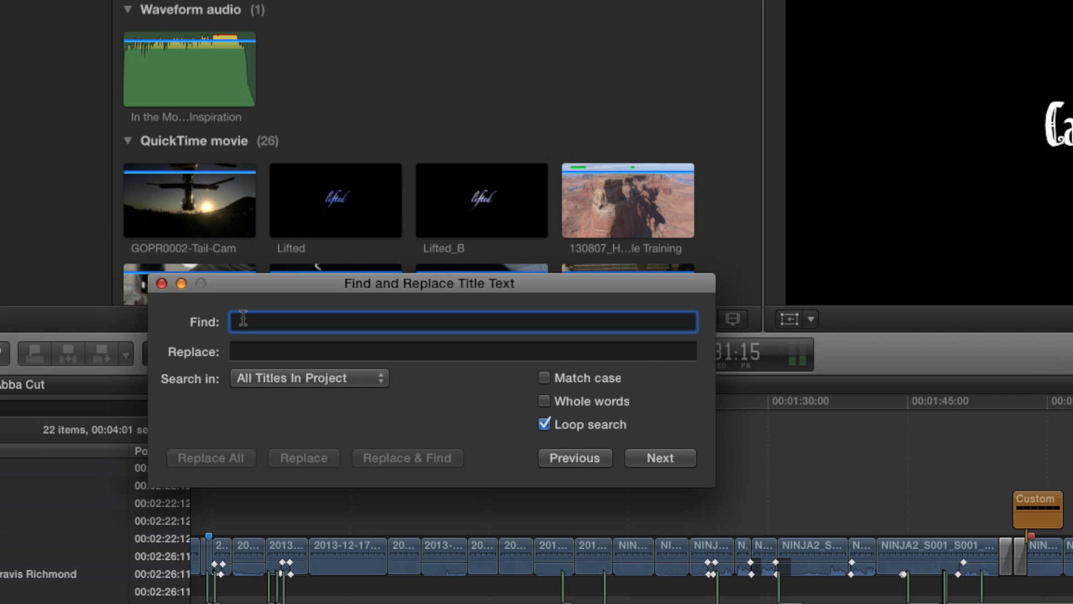
pyautogui.write('Eddols')
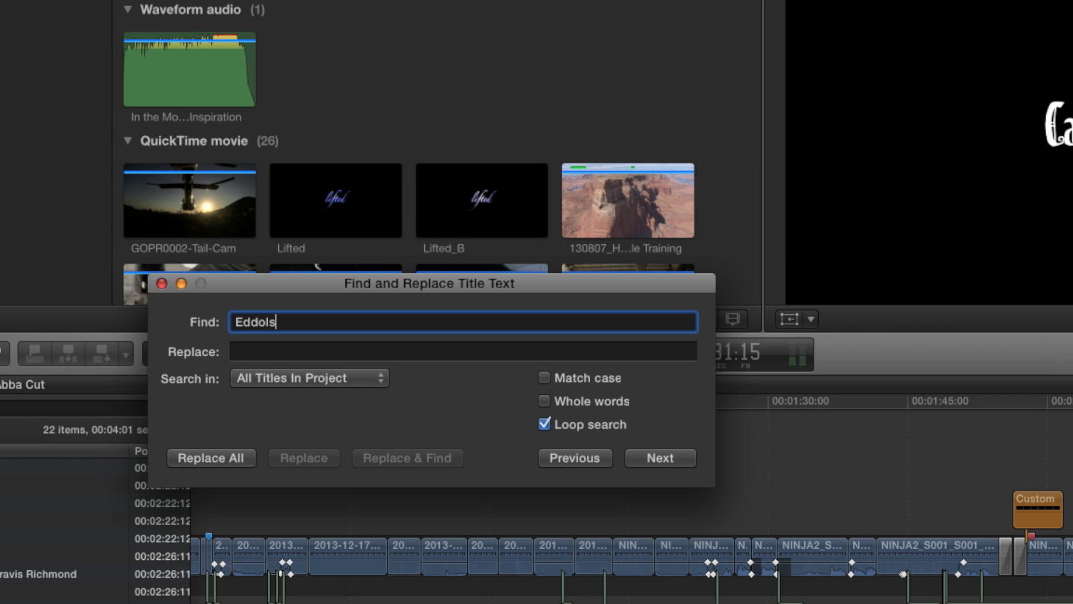
pyautogui.click(261, 351)
pyautogui.write('Eddolls')
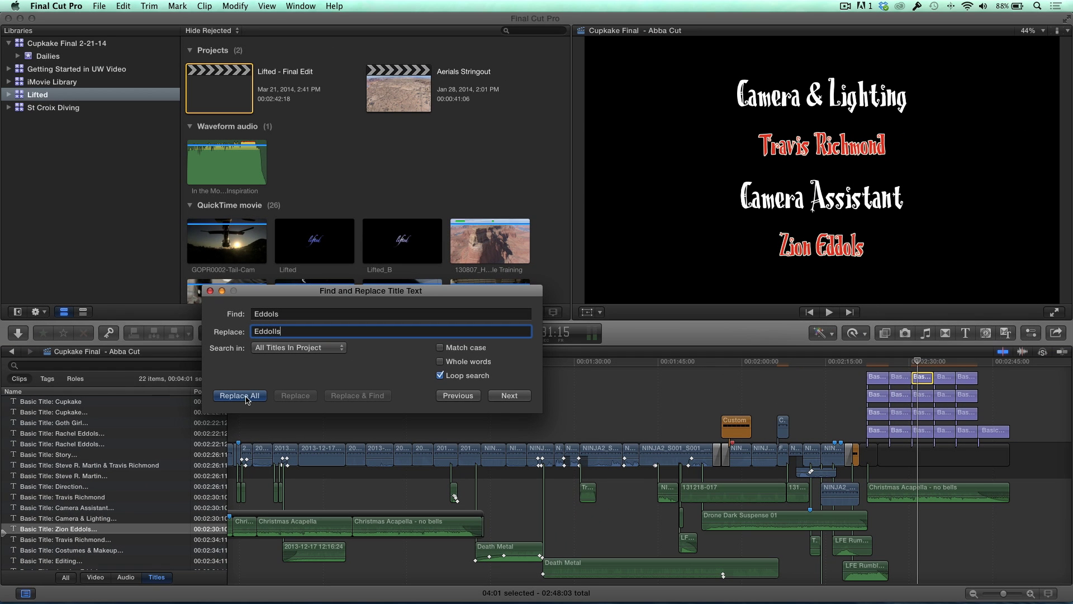
pyautogui.click(240, 396)
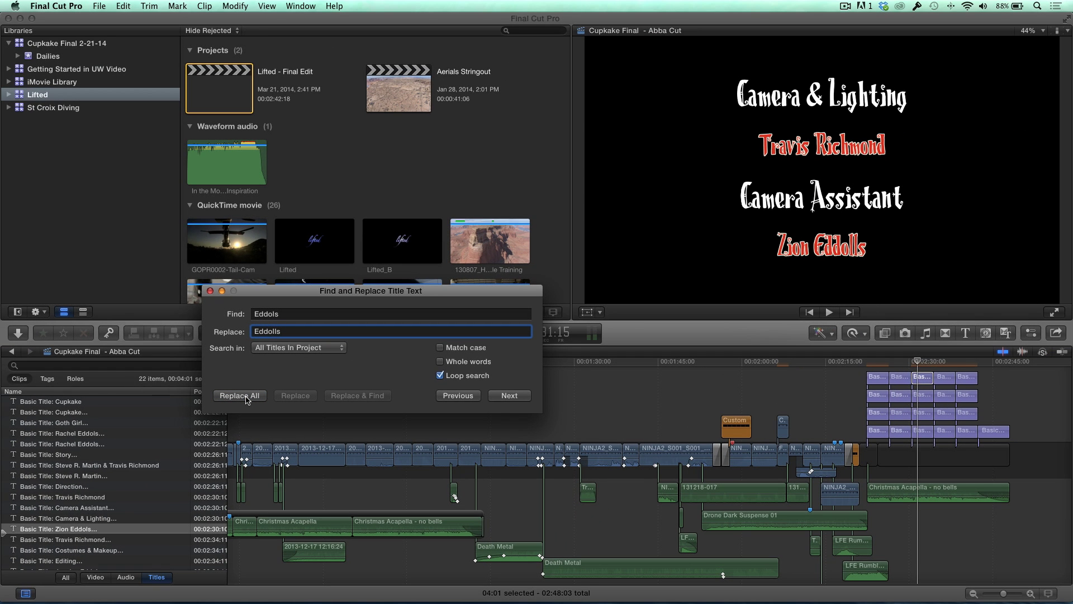
# Close Find and Replace and play both Rachel titles and the Zion title to confirm 'Eddolls'.
pyautogui.click(210, 291)
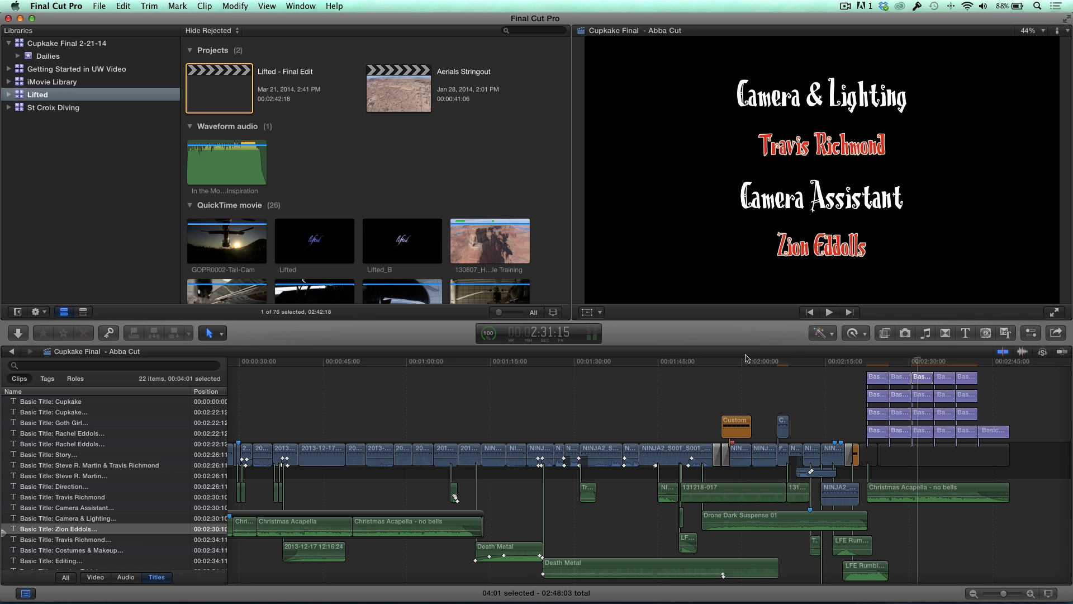
pyautogui.click(64, 435)
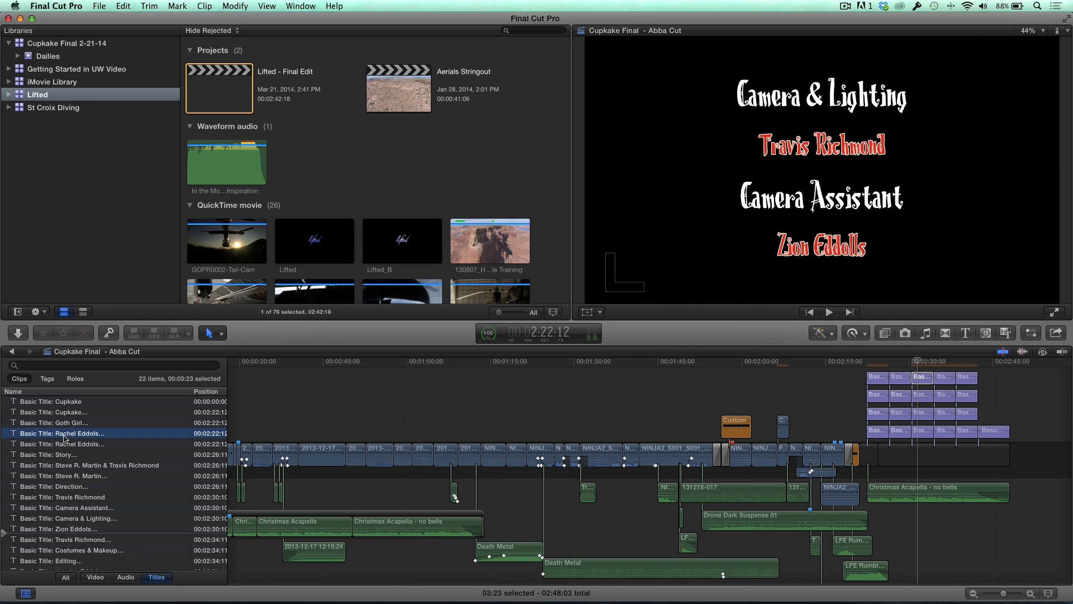
pyautogui.press('space')
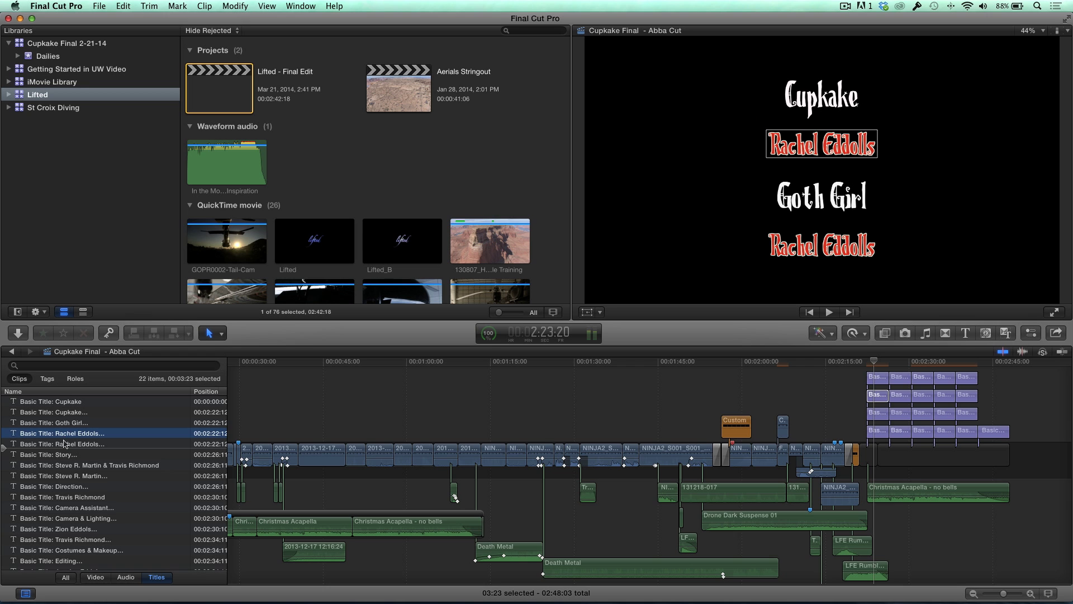
pyautogui.click(65, 444)
pyautogui.press('space')
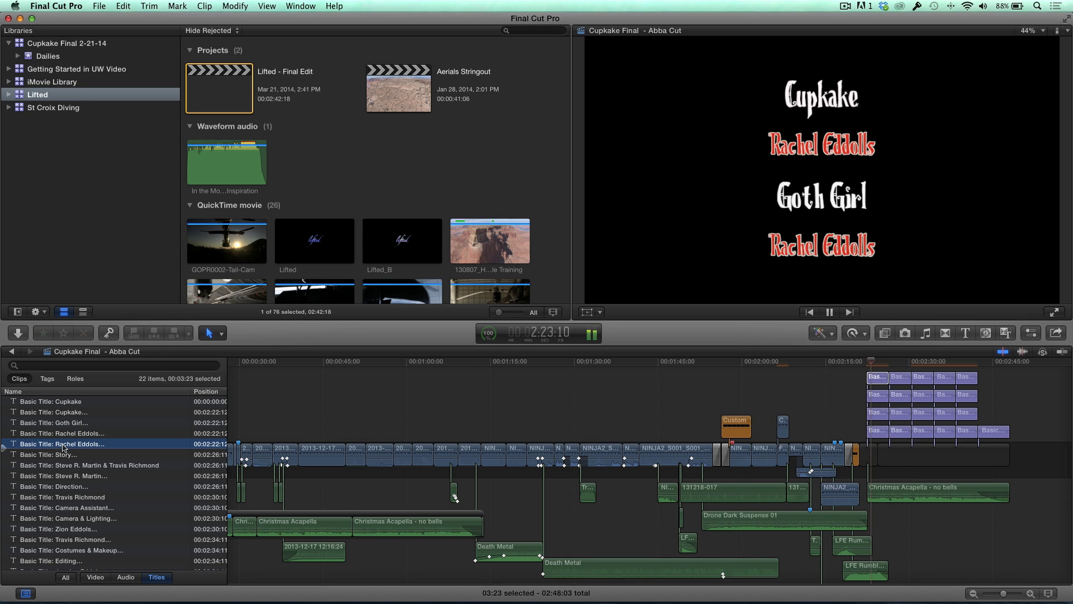
pyautogui.press('space')
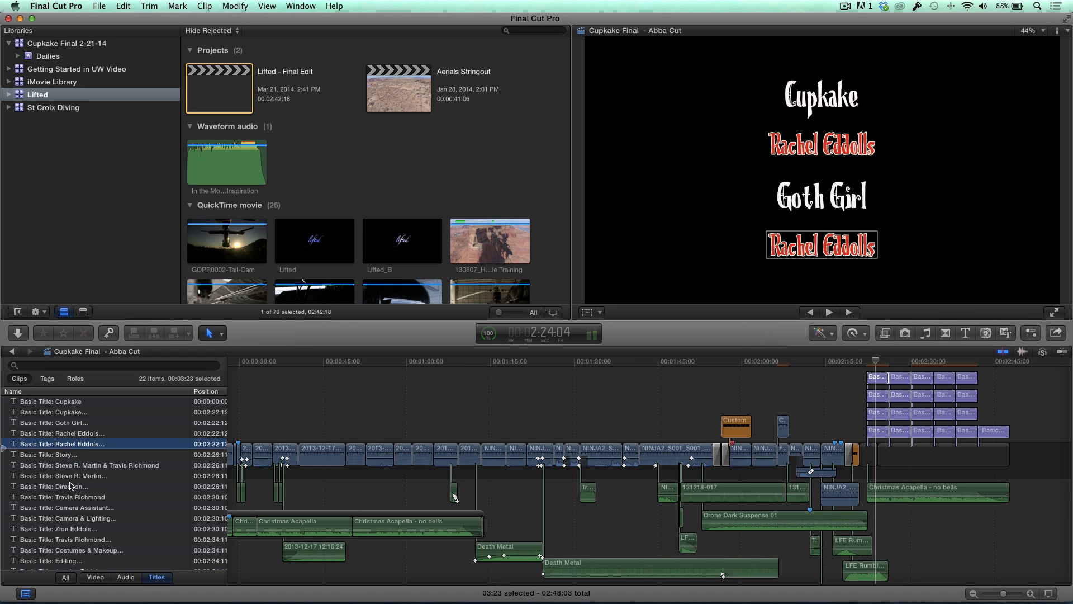
pyautogui.click(66, 529)
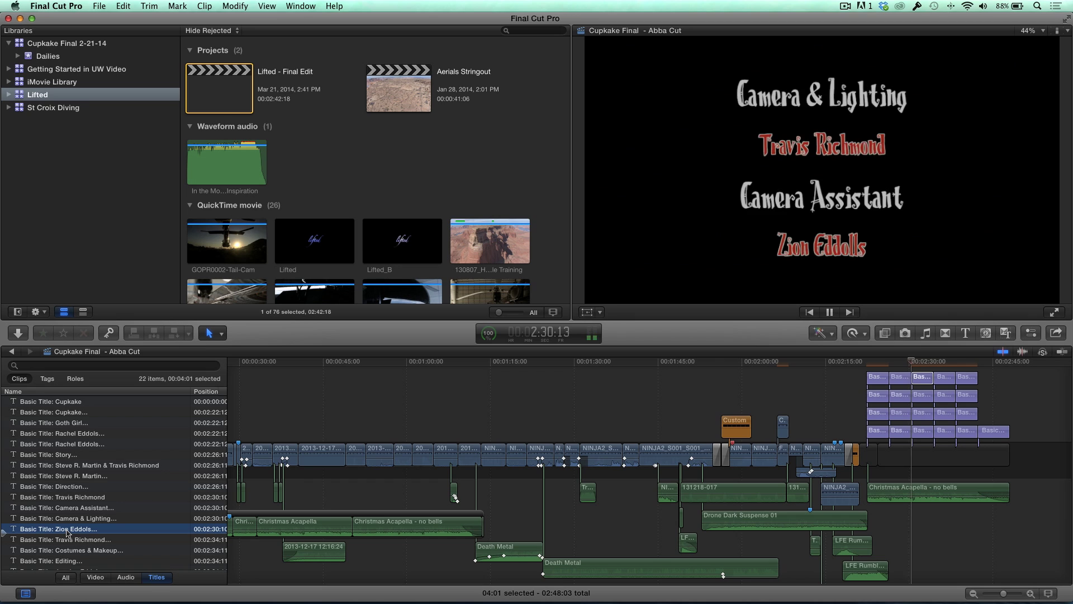